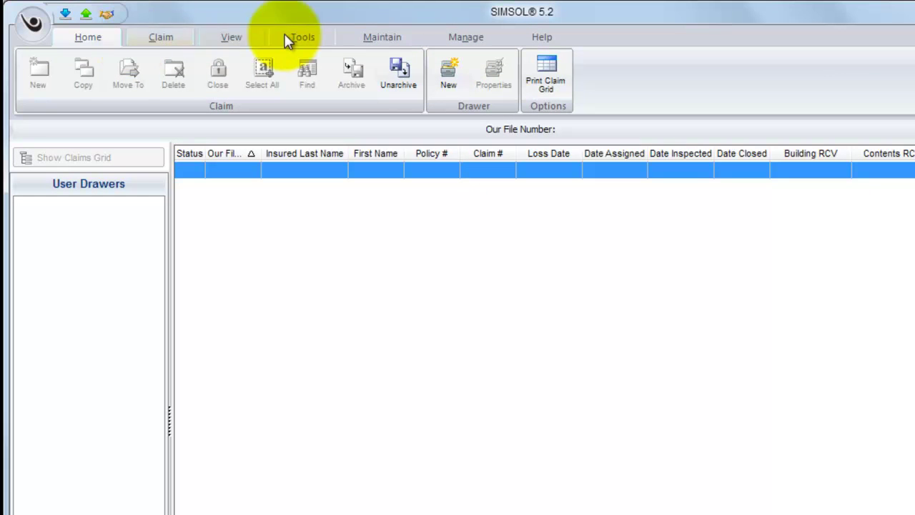
# - Create a new drawer named 'Homeowners Claims'
pyautogui.click(450, 85)
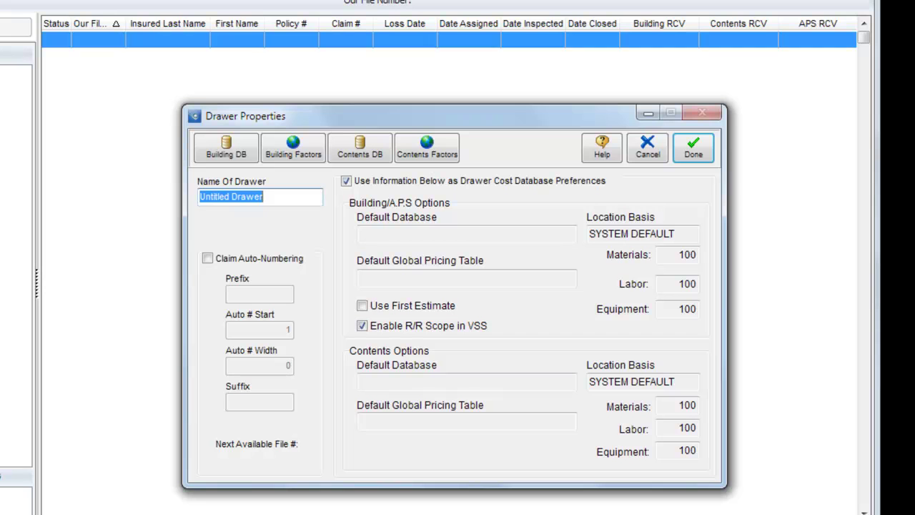
pyautogui.write('Ho')
pyautogui.write('md')
pyautogui.press('BackSpace')
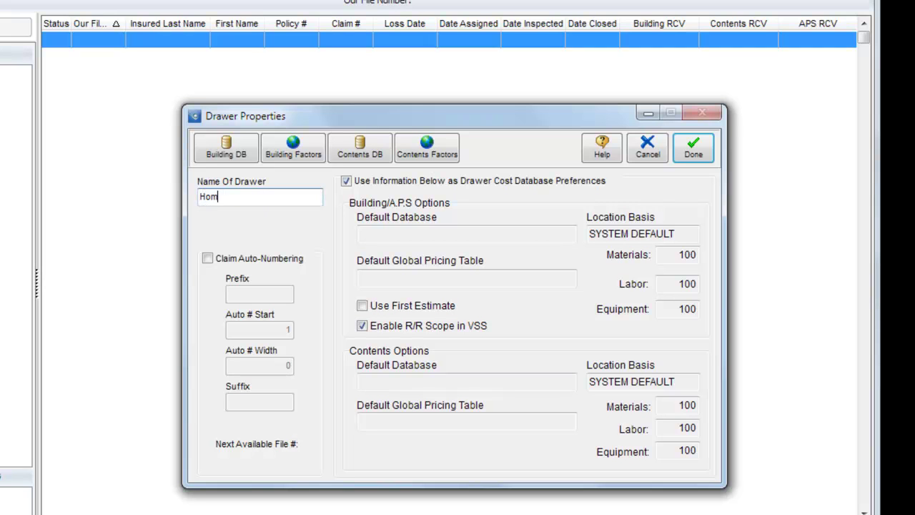
pyautogui.write('eowners Claims')
# - Keep the SIMSOL Commercial/Residential building database and apply Florida's 328 (Orlando, FL) location factors
pyautogui.click(227, 153)
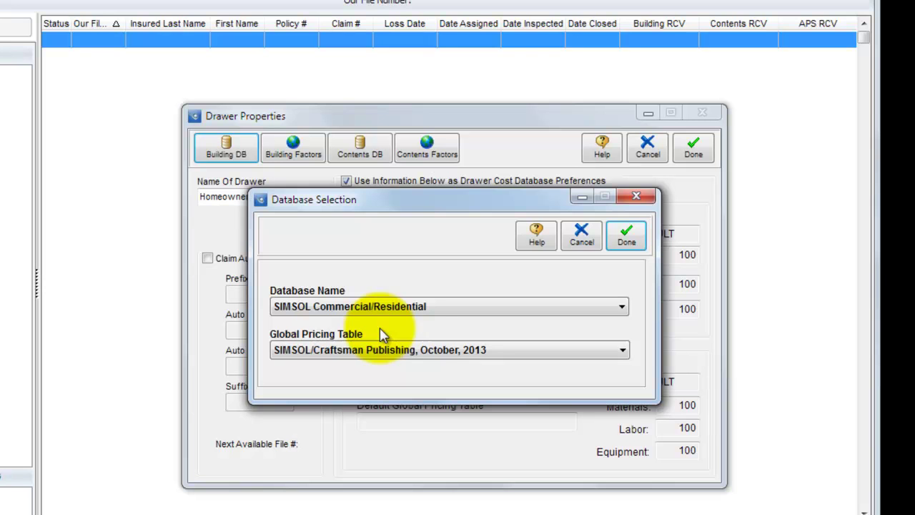
pyautogui.click(628, 238)
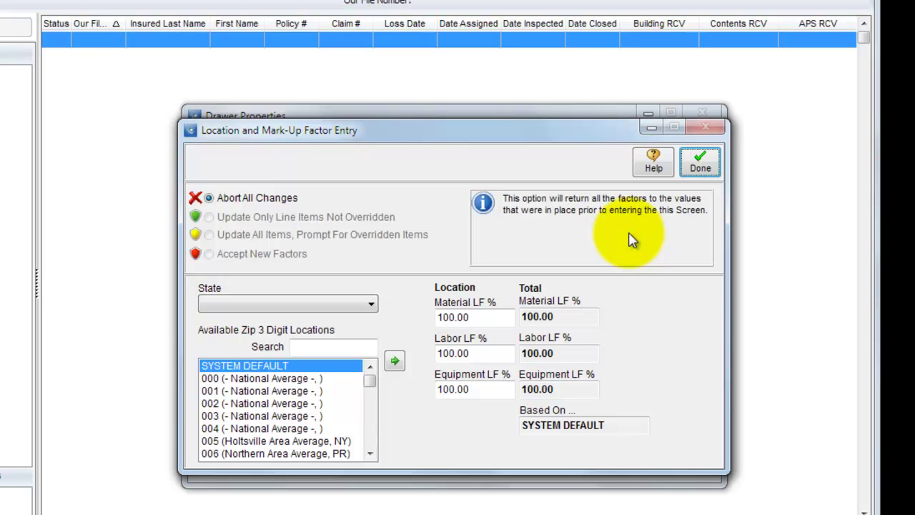
pyautogui.click(371, 304)
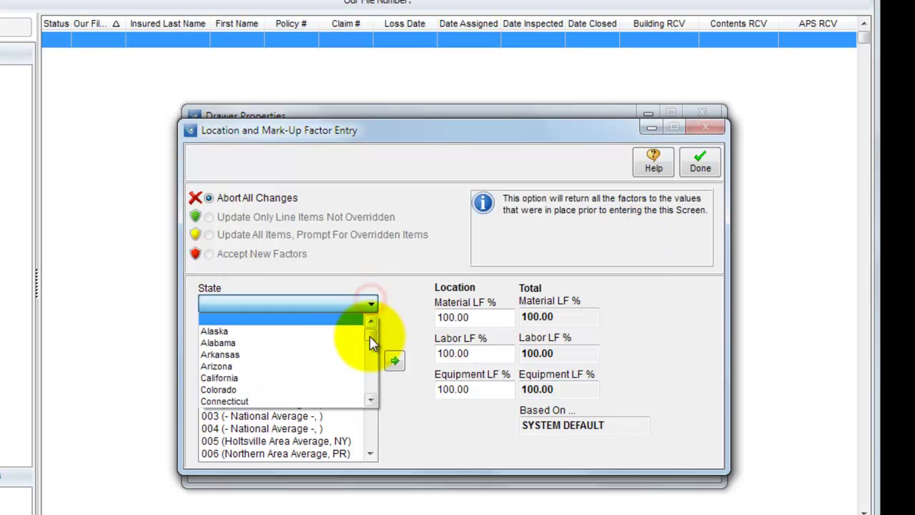
pyautogui.click(370, 347)
pyautogui.scroll(-2, 370, 346)
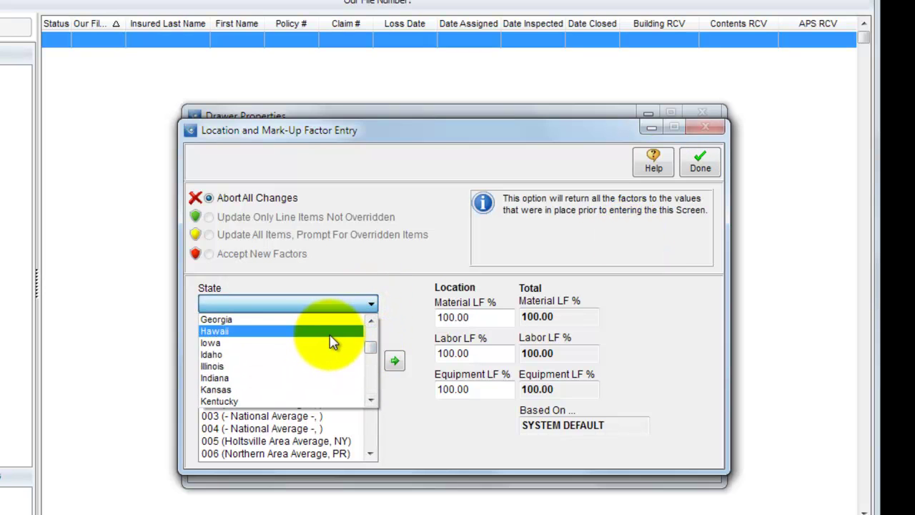
pyautogui.scroll(2, 331, 342)
pyautogui.scroll(1, 331, 341)
pyautogui.click(291, 378)
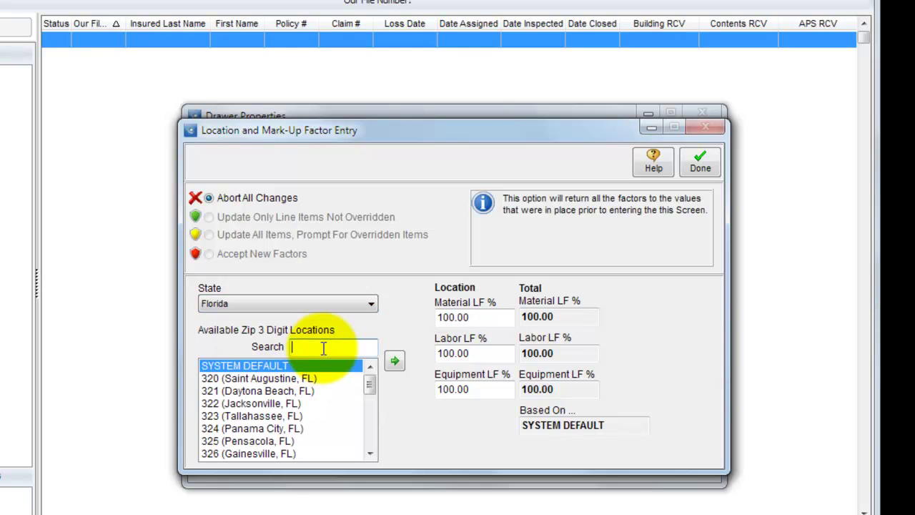
pyautogui.write('328')
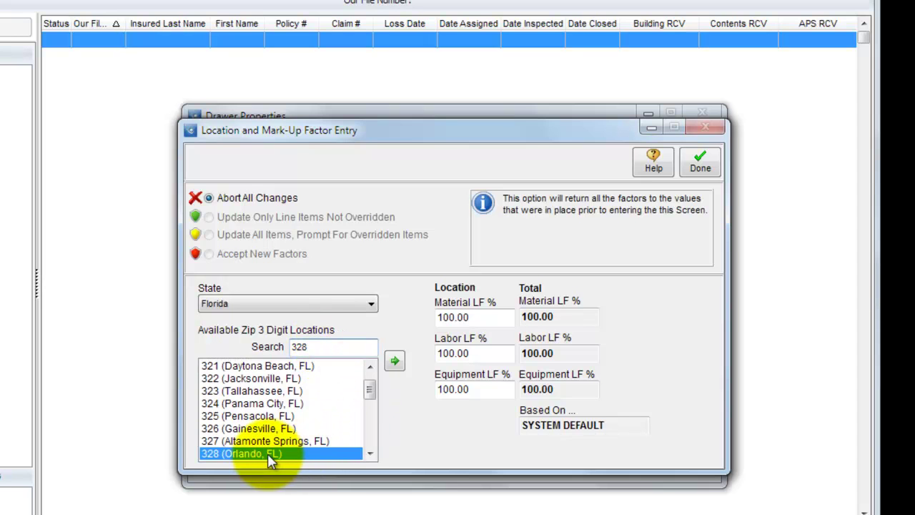
pyautogui.click(243, 454)
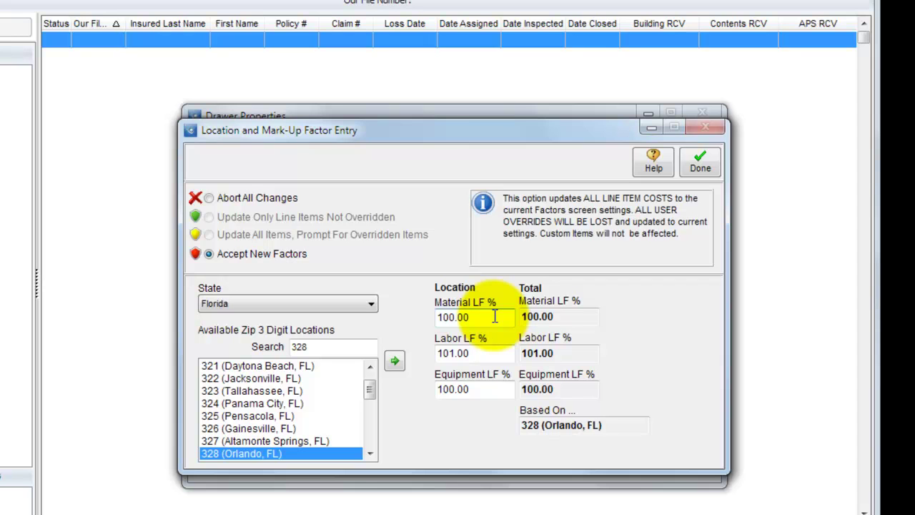
pyautogui.click(703, 171)
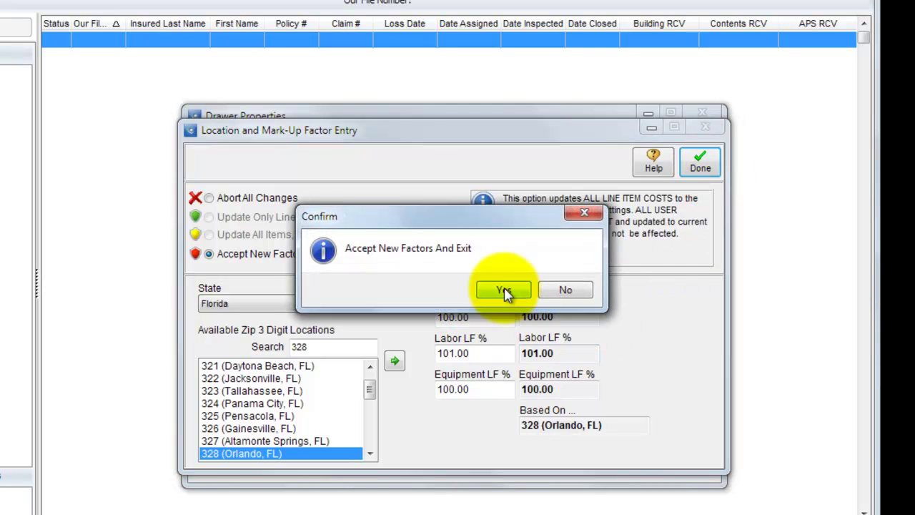
# - Accept the Orlando building factors and pick SIMSOL Personal Property with 2013 Price Guide - January for contents
pyautogui.click(503, 291)
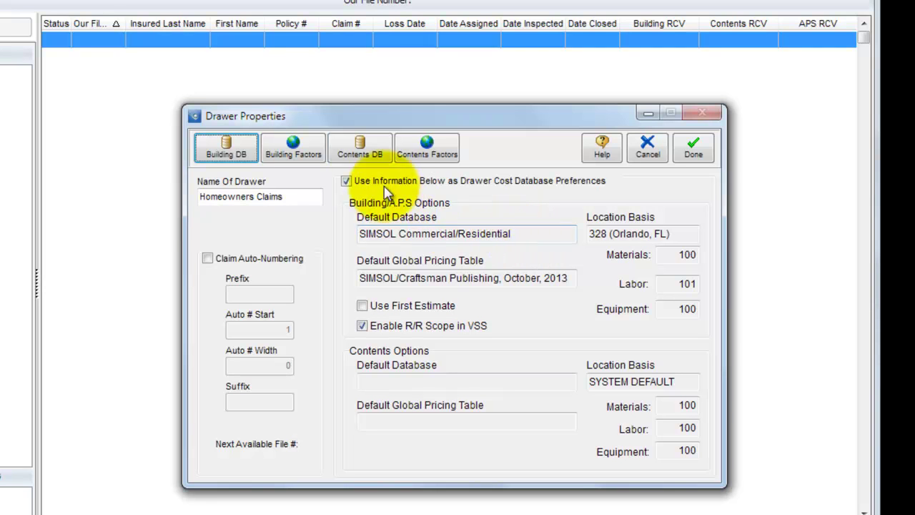
pyautogui.click(361, 159)
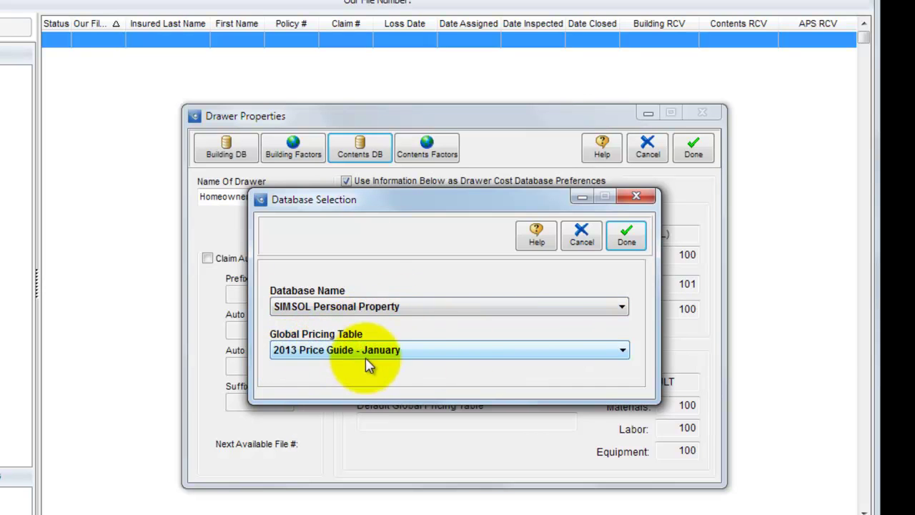
# - Confirm the contents database and apply and accept 328 (Orlando, FL) contents location factors
pyautogui.click(624, 238)
pyautogui.click(622, 245)
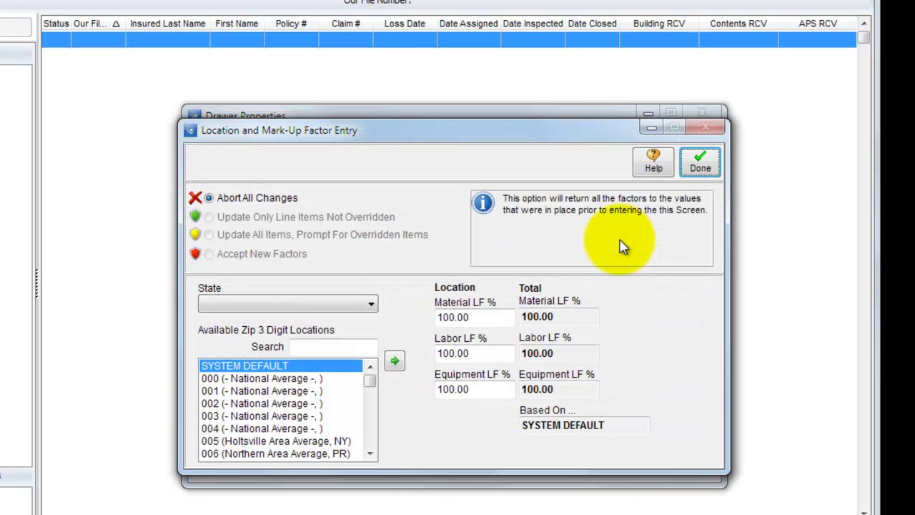
pyautogui.click(370, 305)
pyautogui.scroll(-5, 372, 340)
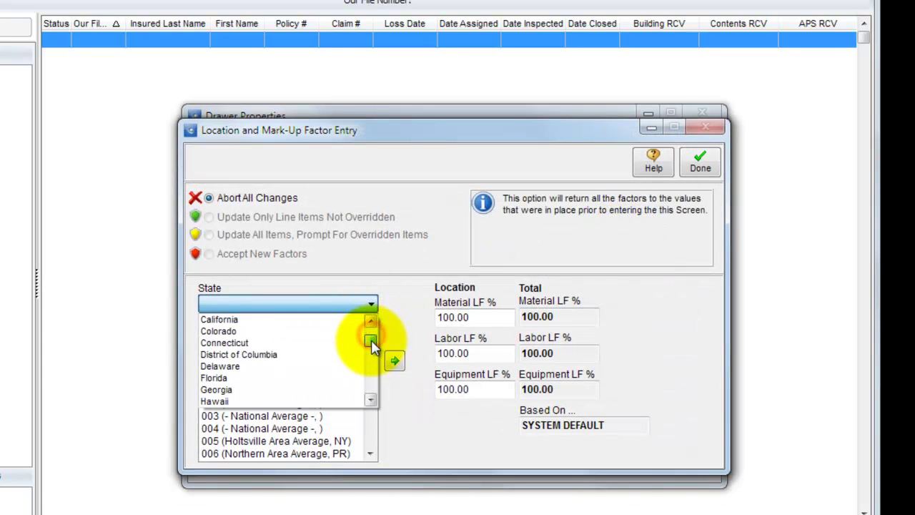
pyautogui.click(327, 367)
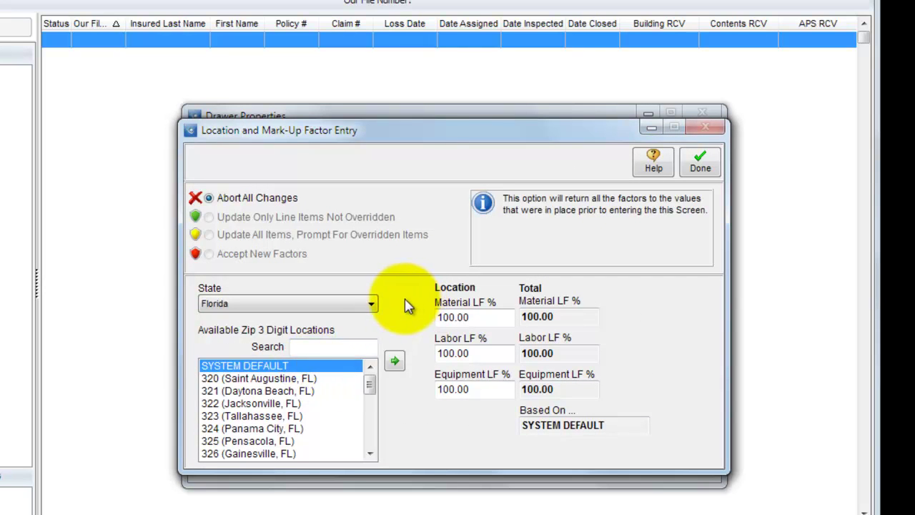
pyautogui.click(328, 349)
pyautogui.write('328')
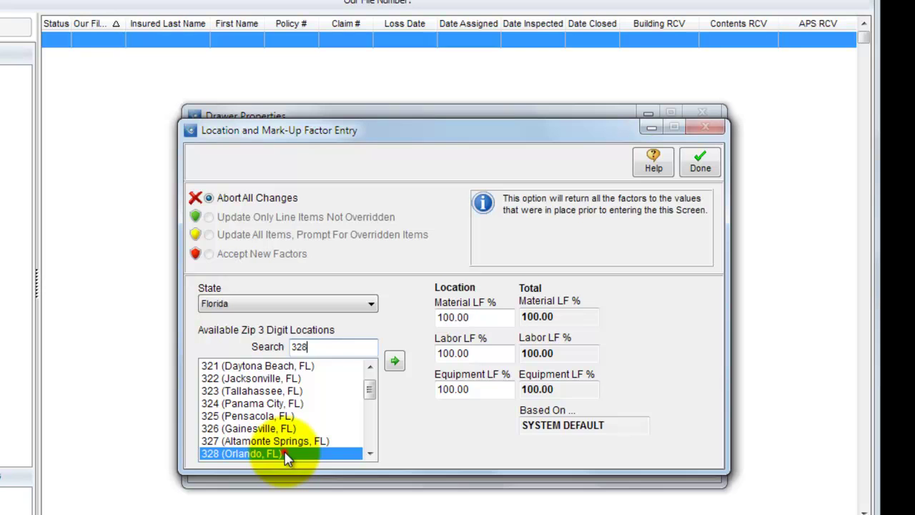
pyautogui.doubleClick(289, 453)
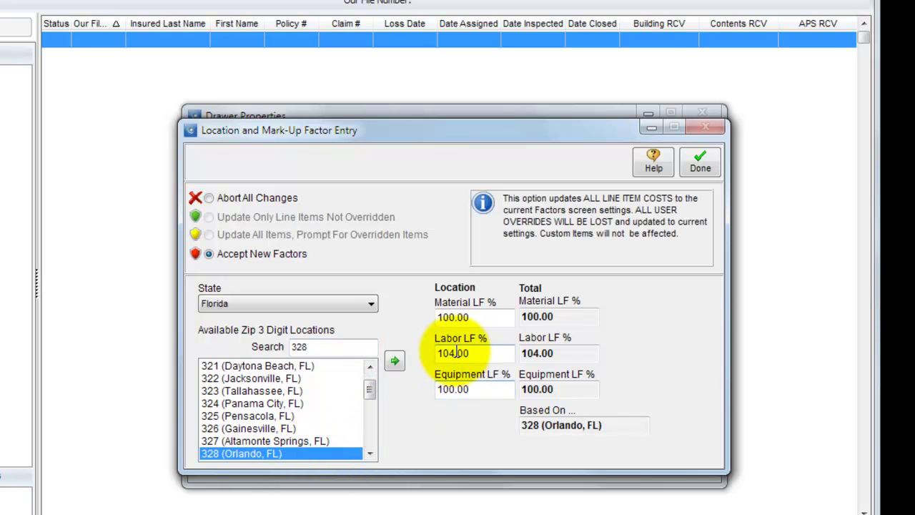
pyautogui.click(697, 170)
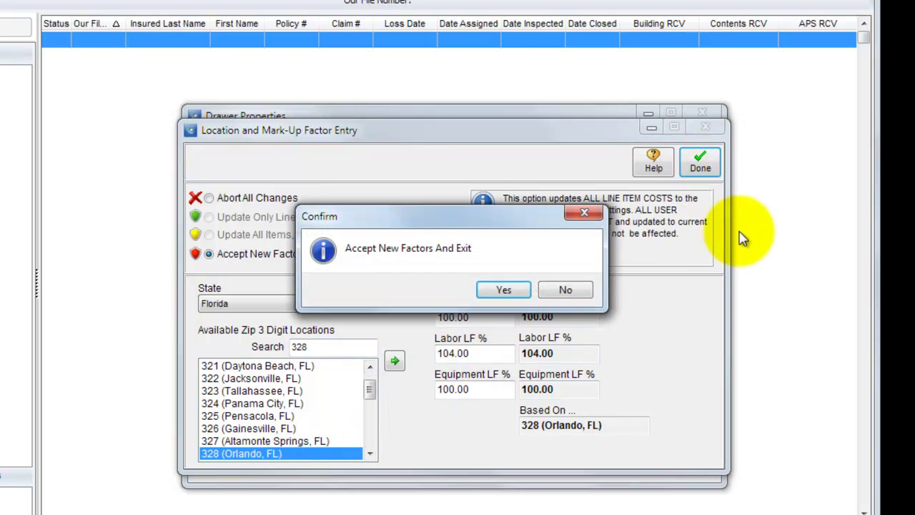
pyautogui.click(505, 293)
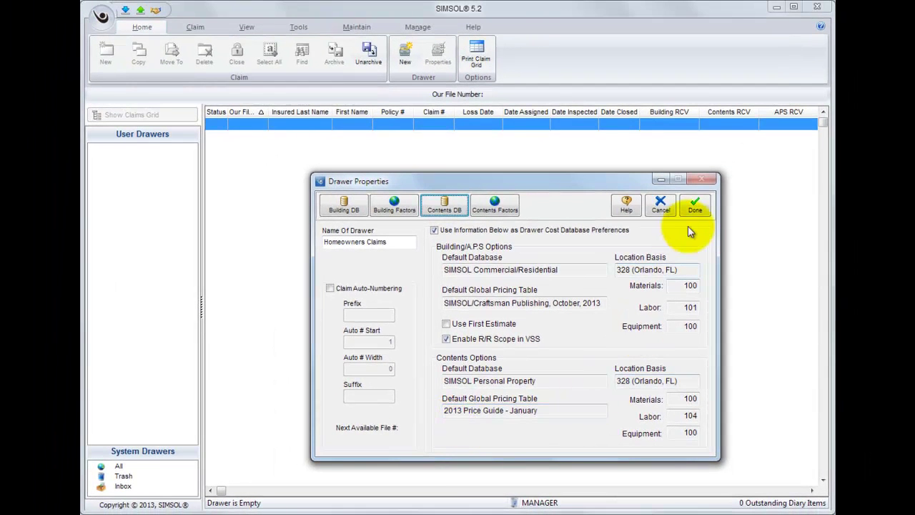
# - Save the drawer properties and select Homeowners Claims under User Drawers
pyautogui.click(695, 207)
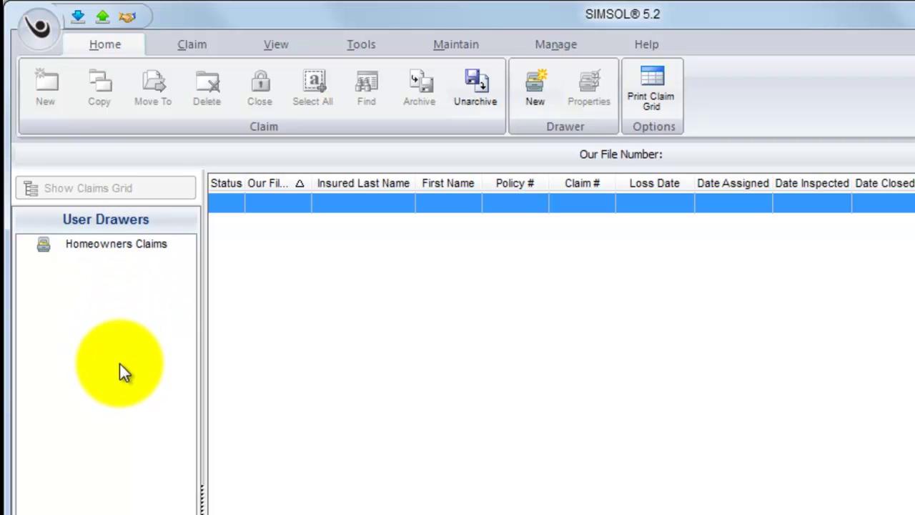
pyautogui.click(121, 243)
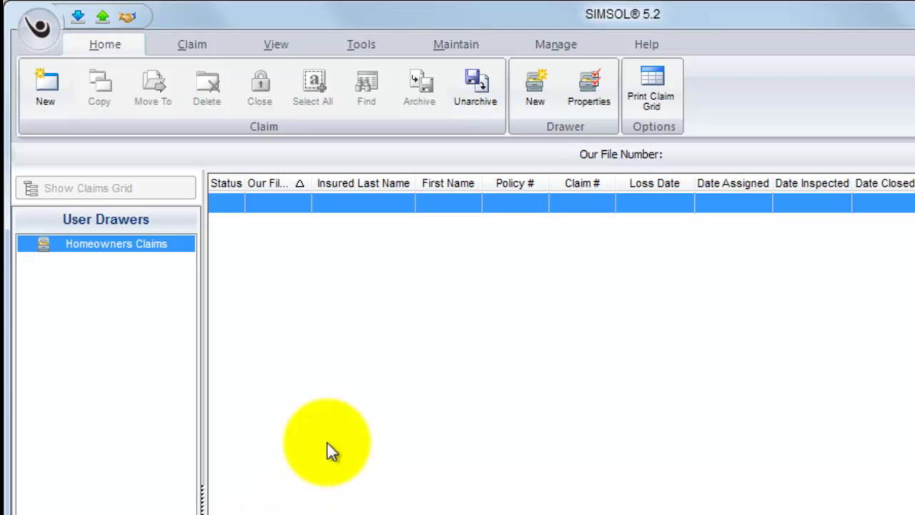
# - Launch the Claim Setup Wizard for a new claim in the Homeowners Claims drawer
pyautogui.click(50, 86)
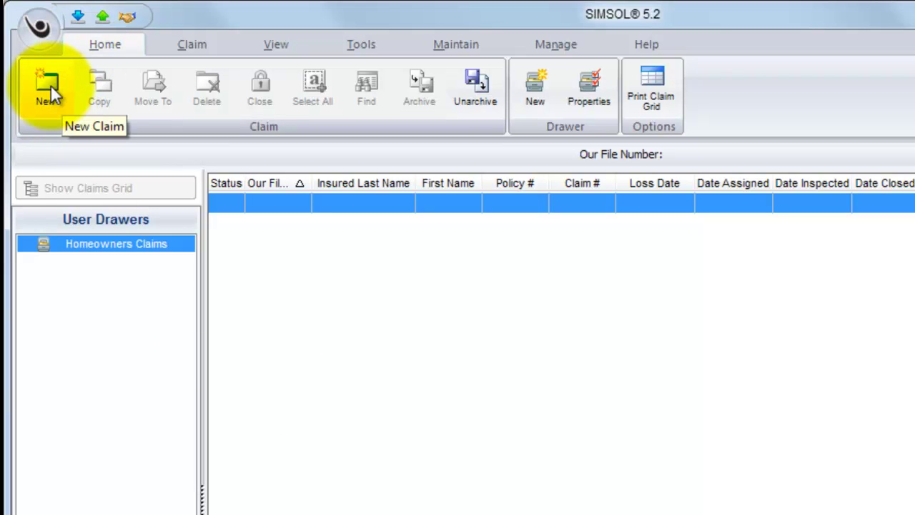
pyautogui.click(50, 84)
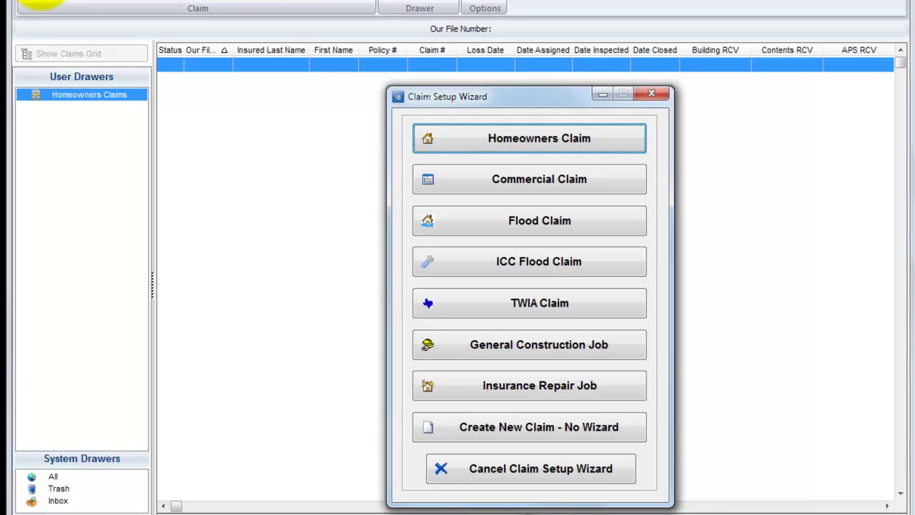
# - Set up a Homeowners claim with file number 123456
pyautogui.click(472, 143)
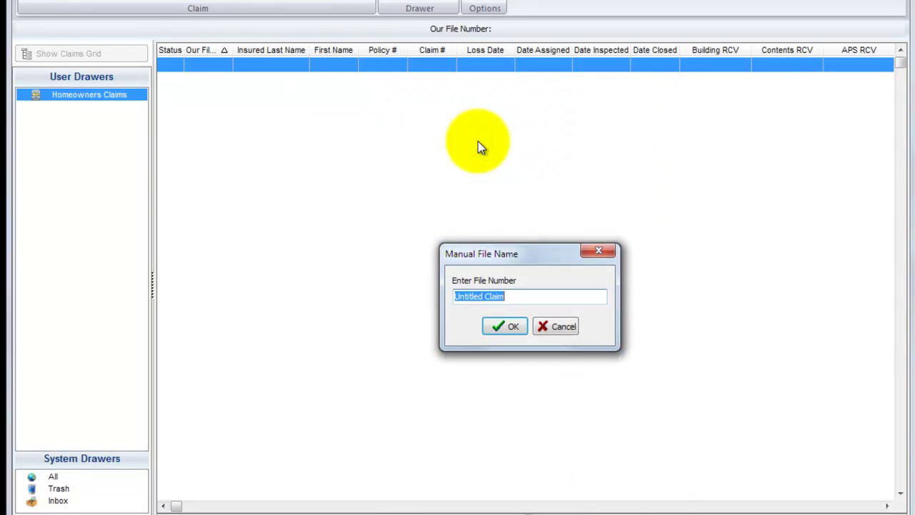
pyautogui.write('123456')
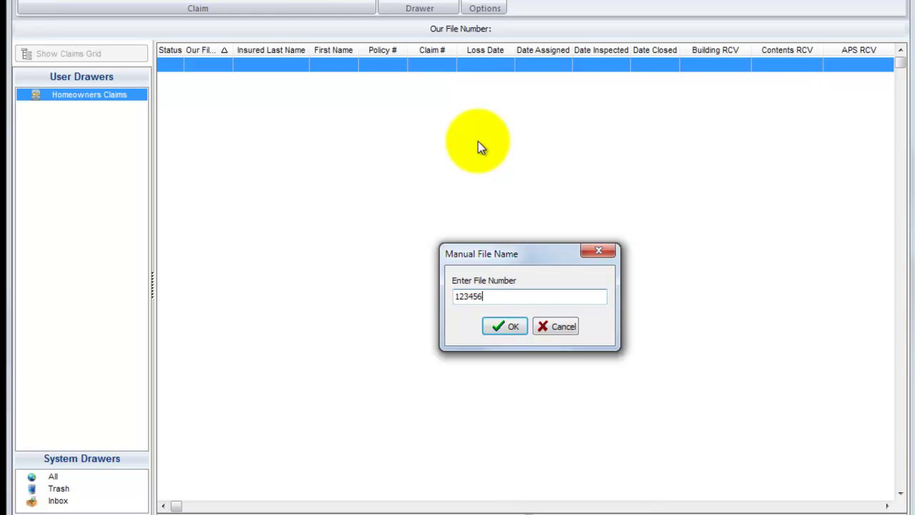
pyautogui.click(508, 328)
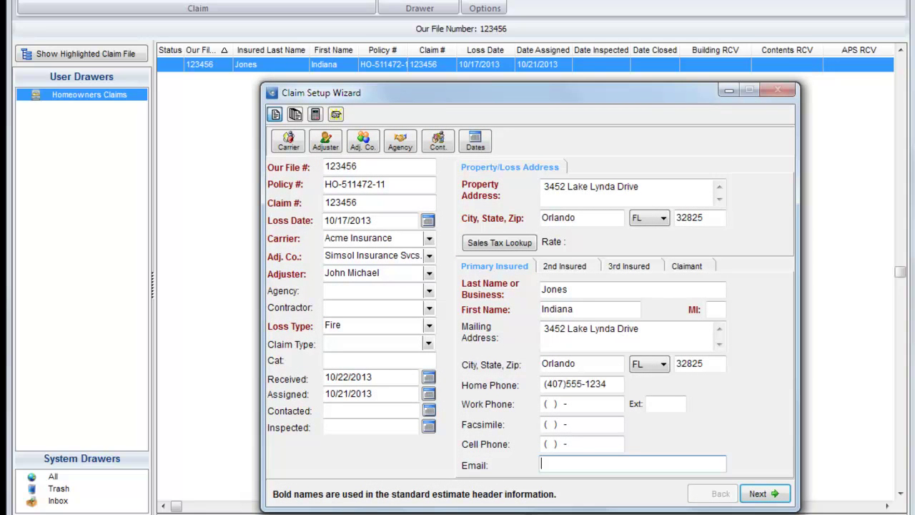
# - Advance the wizard to the Policy / Coverage Information page
pyautogui.click(763, 493)
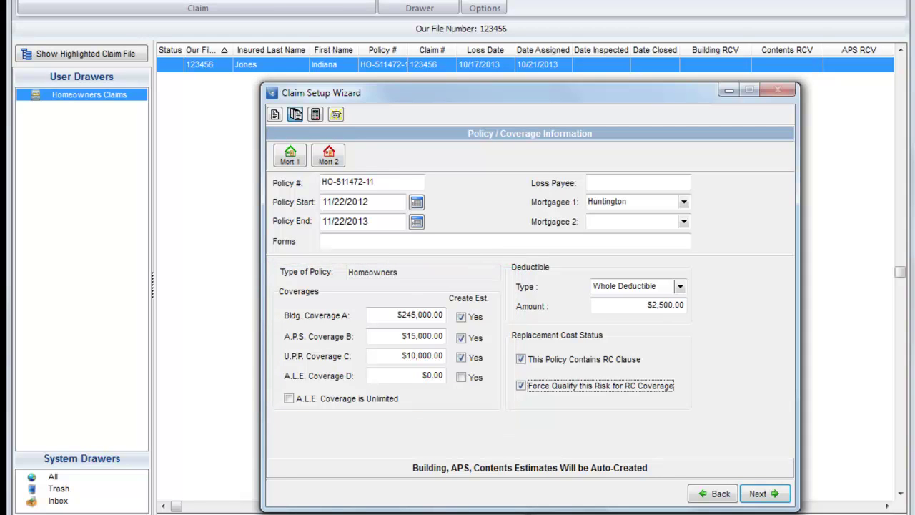
# - Advance the wizard to the Estimate Information page
pyautogui.click(758, 494)
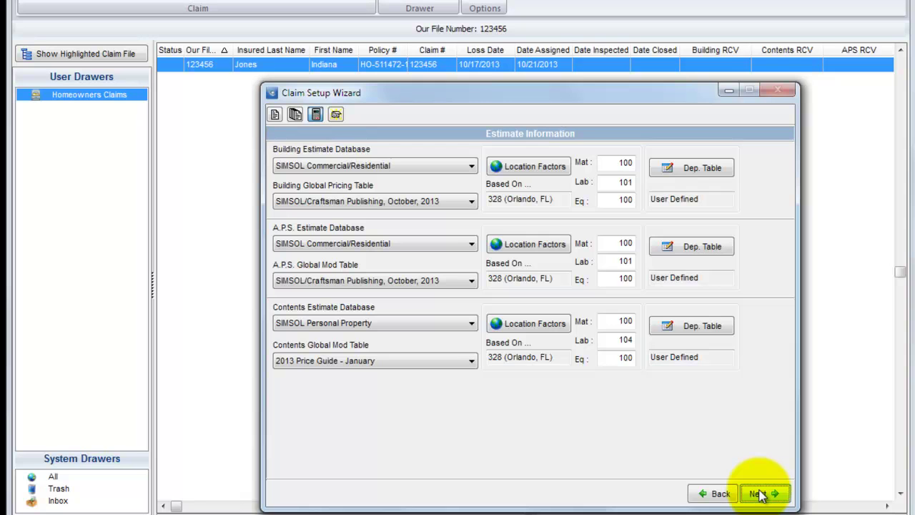
# - Reach the wizard's final page and choose Return To Claim Grid instead of Go To Claim
pyautogui.click(759, 495)
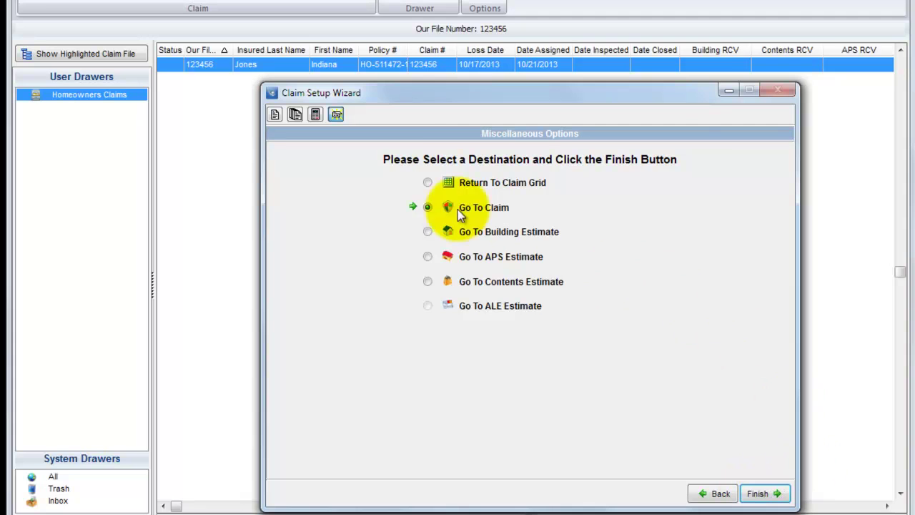
pyautogui.click(428, 183)
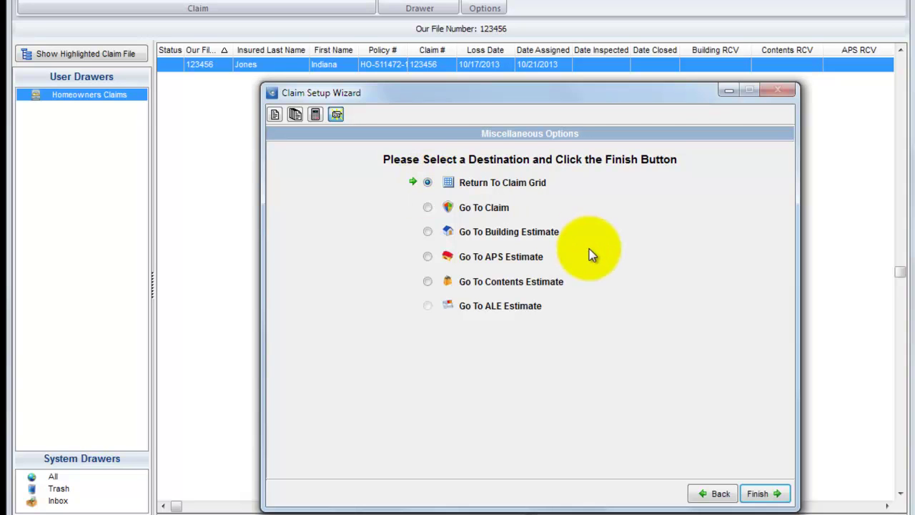
pyautogui.click(766, 493)
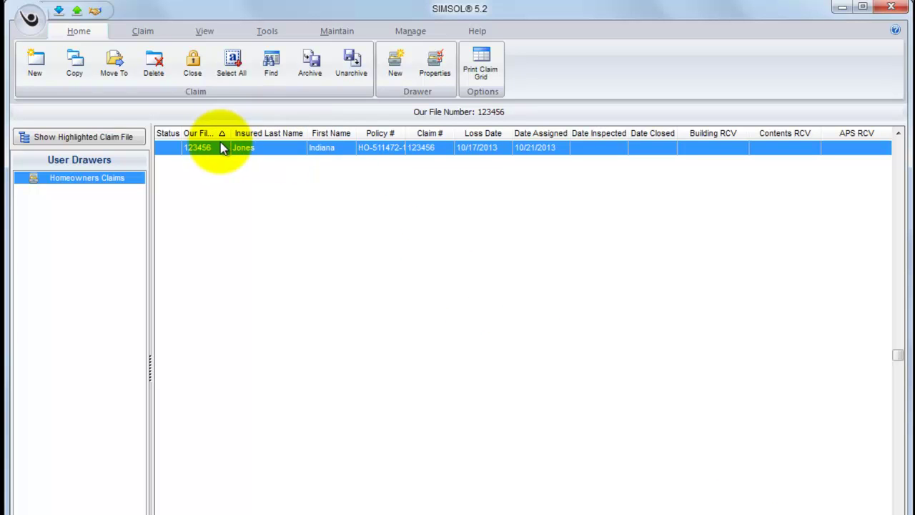
# - Open the highlighted new homeowners claim to its Loss Information page
pyautogui.click(72, 139)
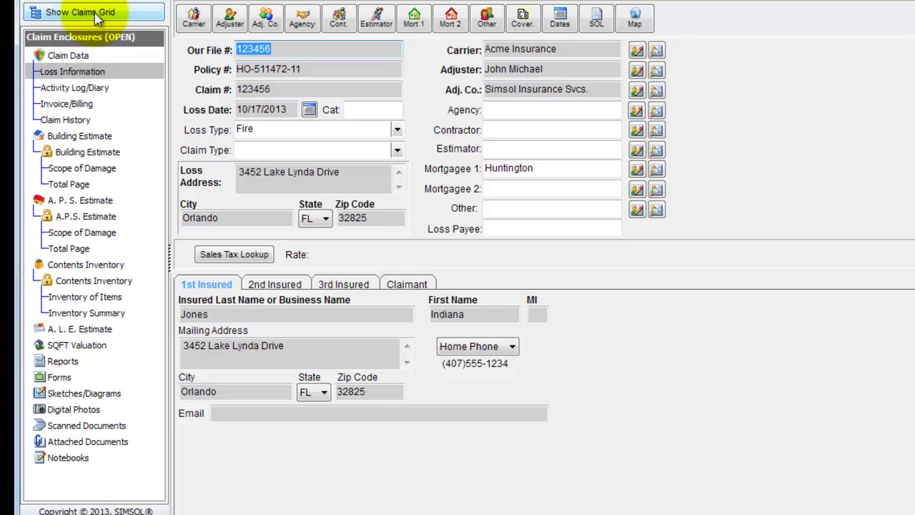
pyautogui.click(96, 14)
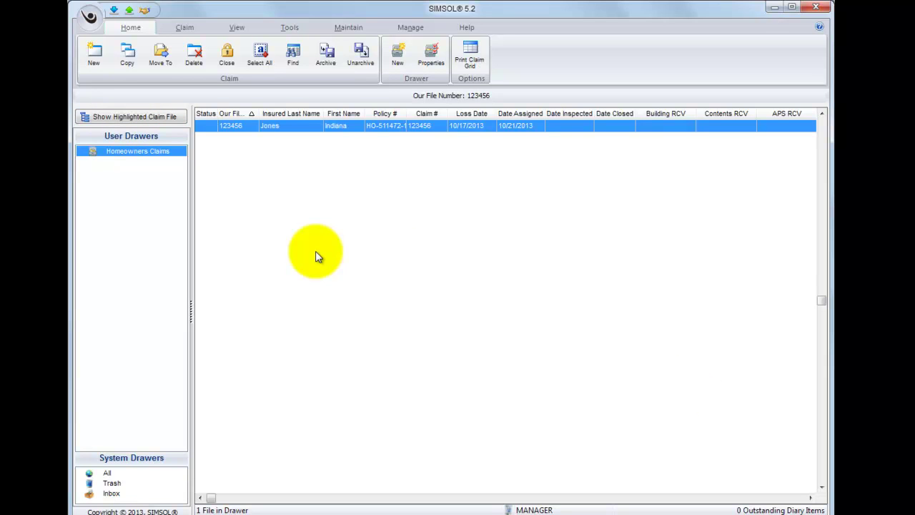
pyautogui.click(151, 117)
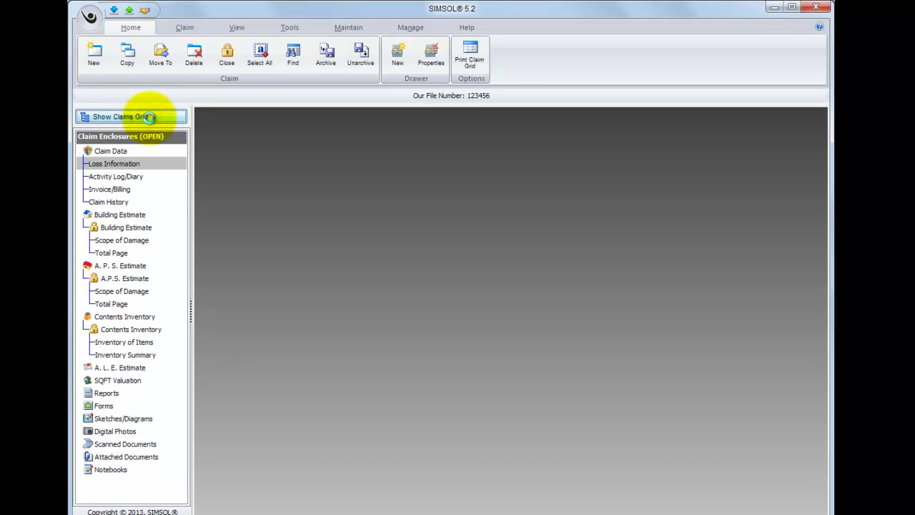